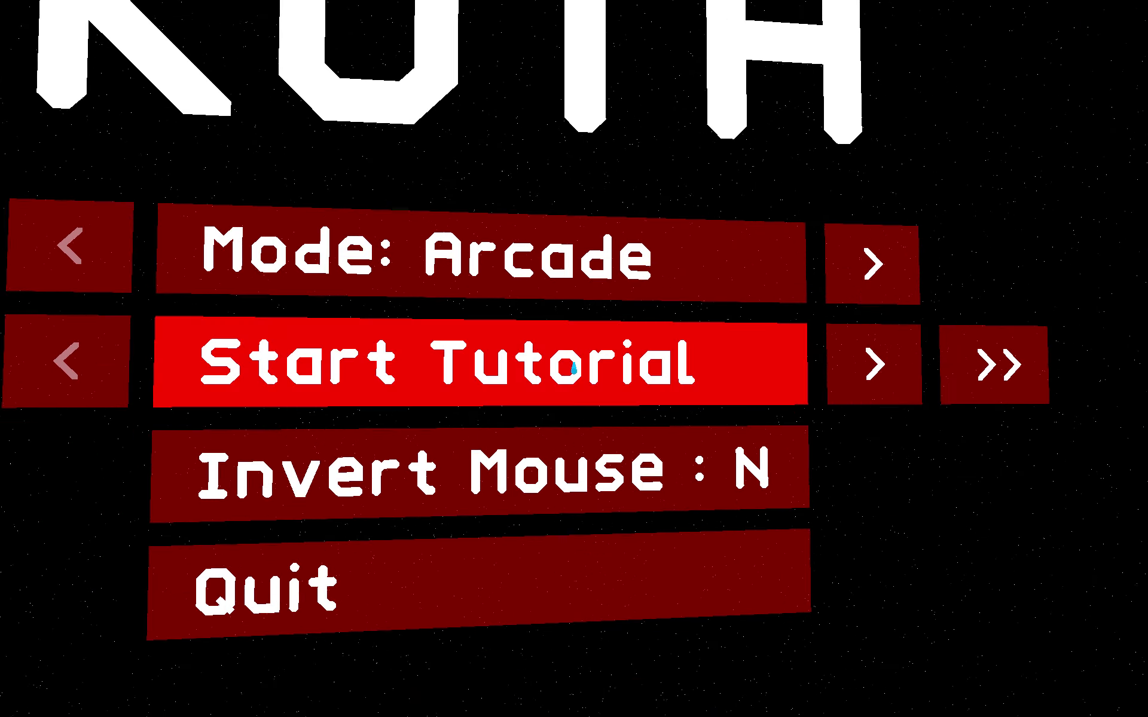
# Launch the tutorial level so the Getting Mobile objective appears
pyautogui.click(573, 367)
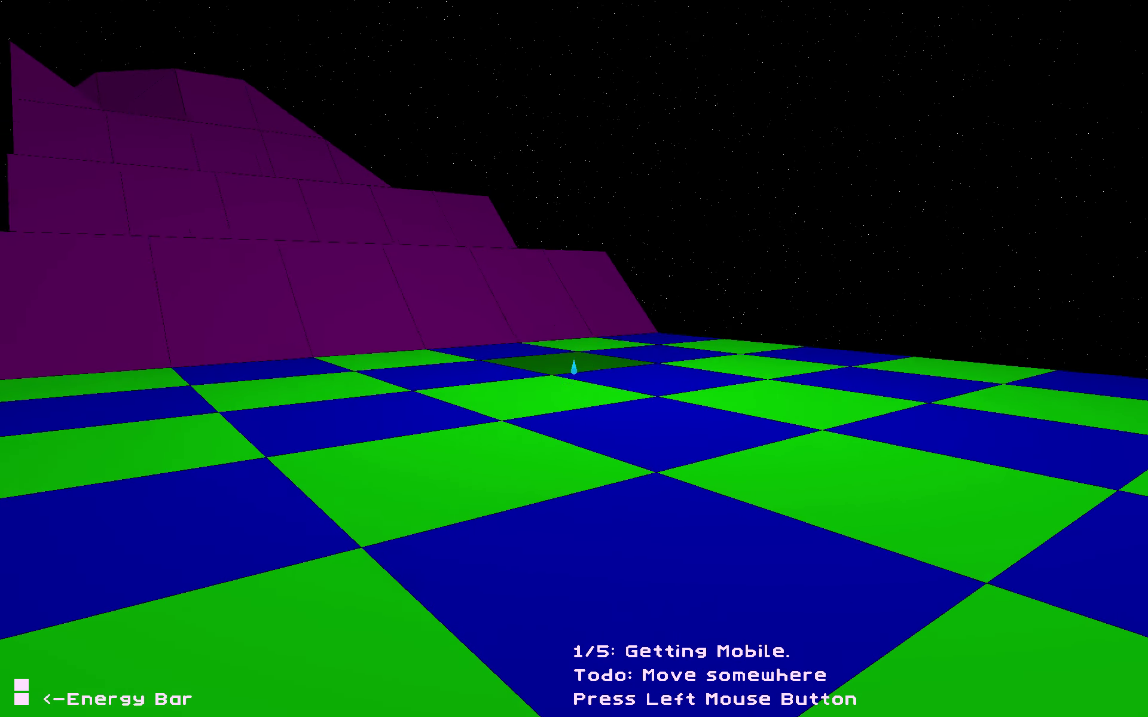
# Move beside the purple wall, absorb the grey tree, grow a tree, then absorb a distant tree
pyautogui.click(575, 367)
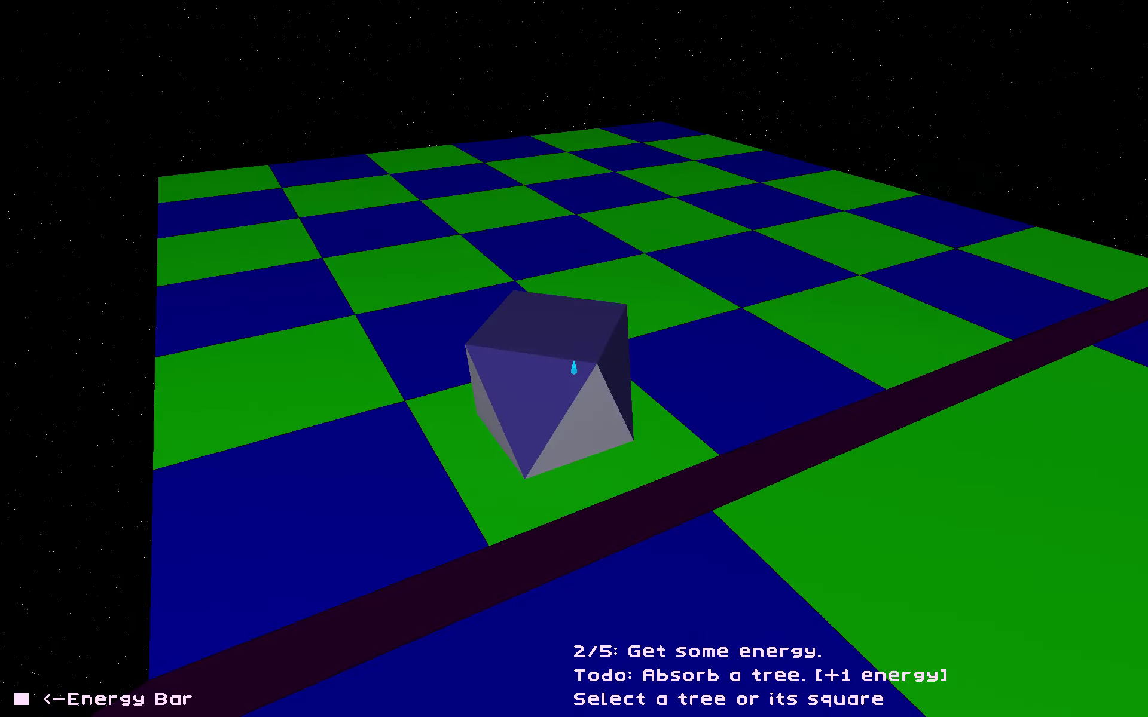
pyautogui.click(573, 368)
pyautogui.click(574, 368)
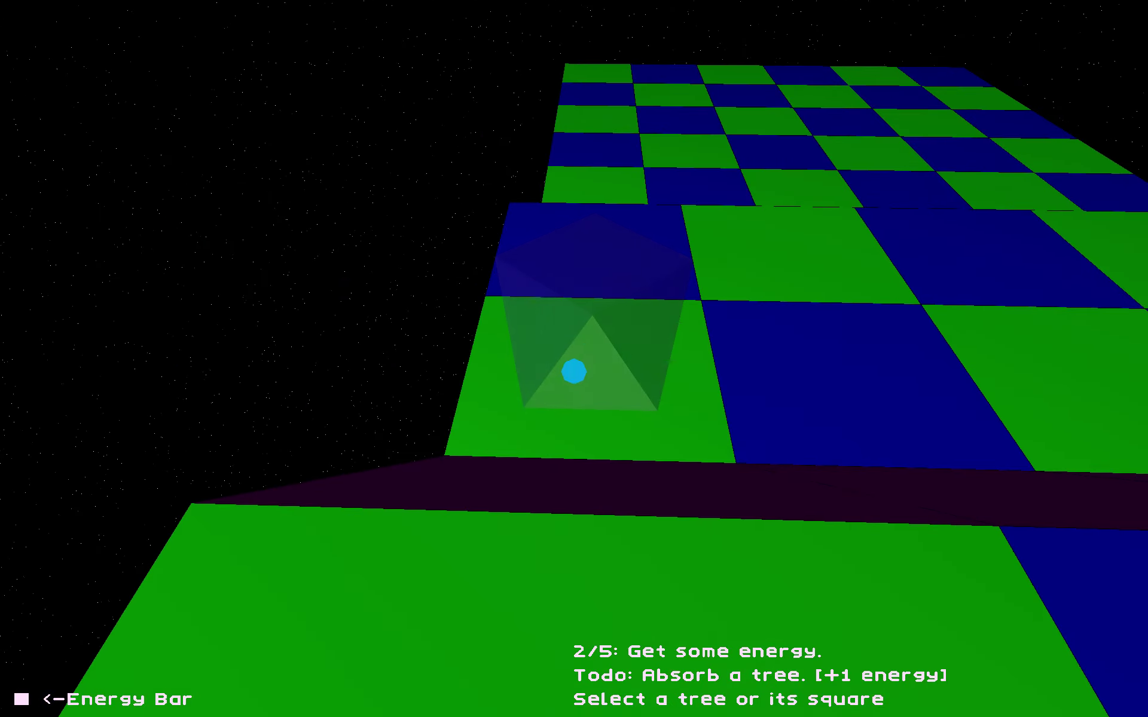
pyautogui.click(574, 372)
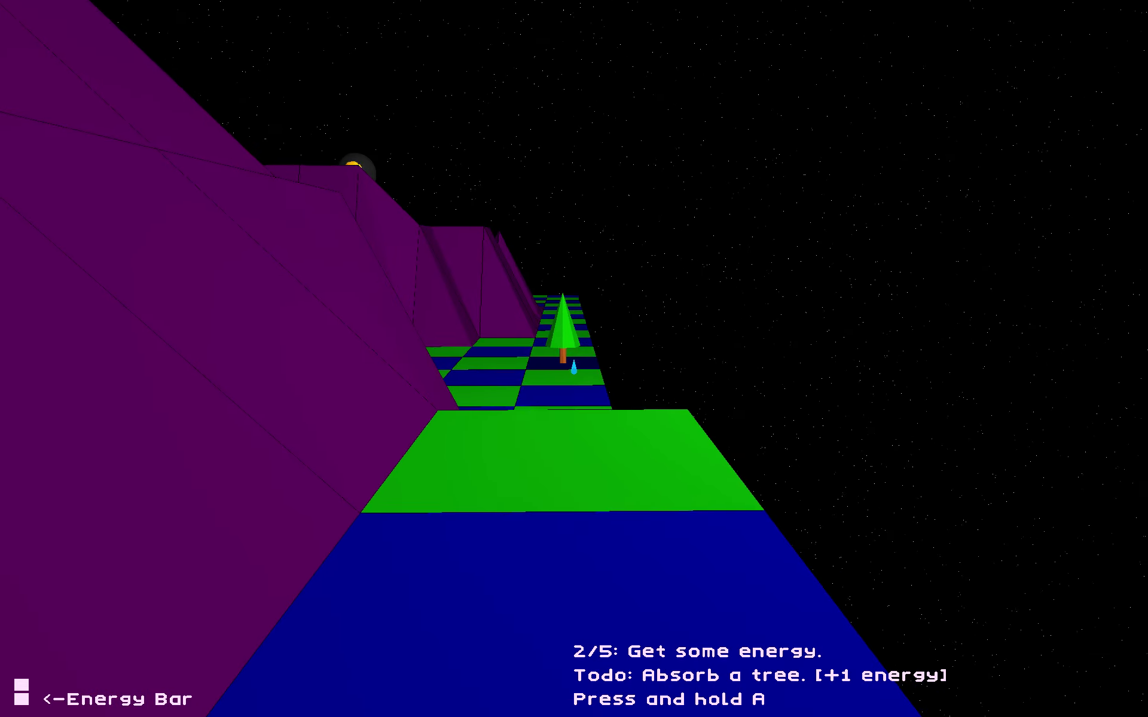
pyautogui.press('a')
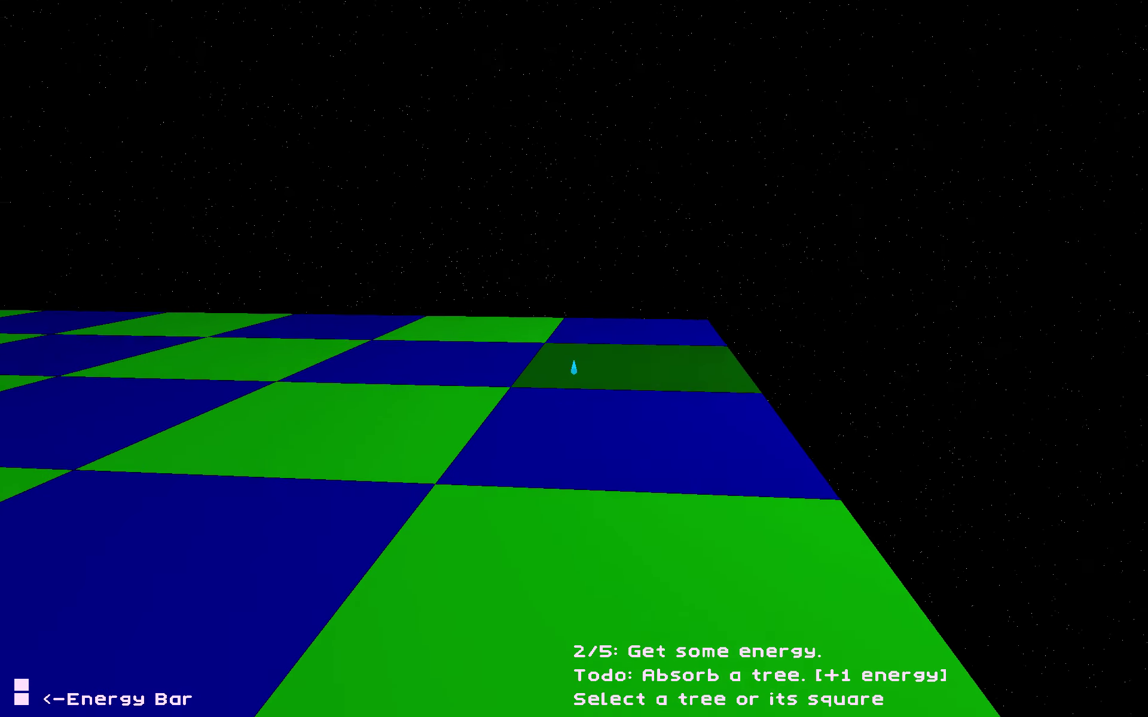